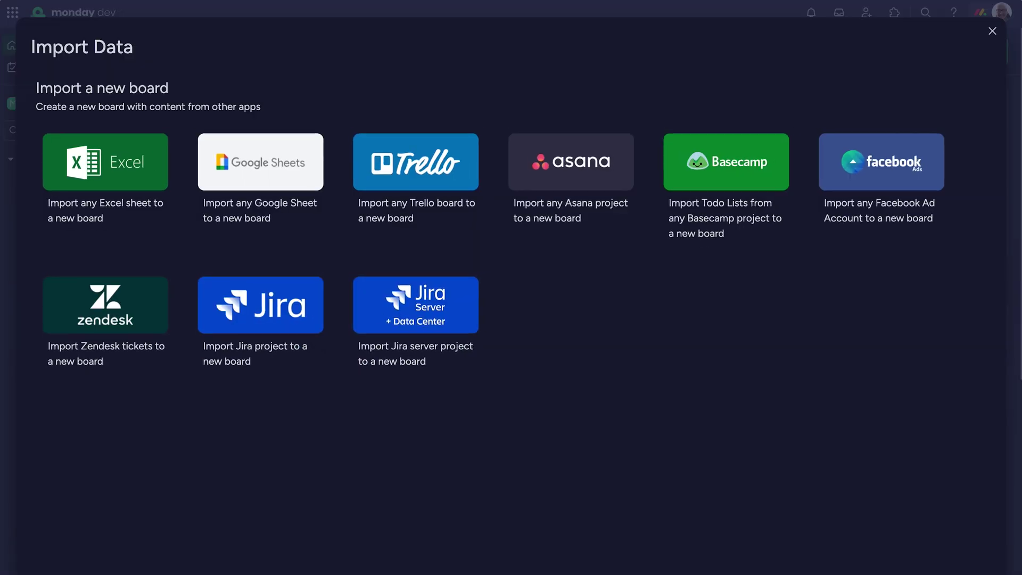
Step: Bring up the Feature Requests board's Main Table from the workspace
{"action": "type", "text": "F"}
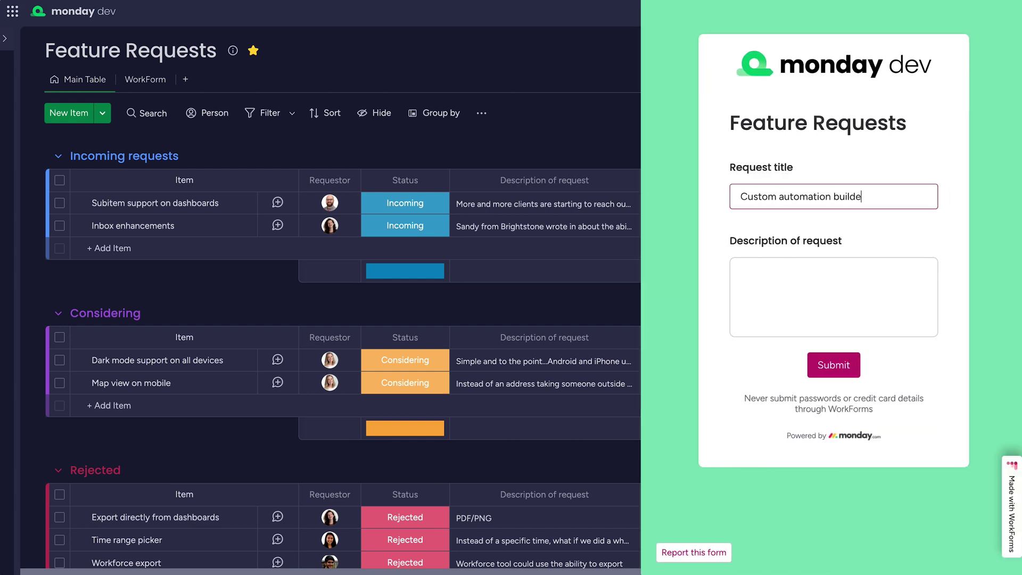
Step: Submit the 'Custom automation builder' request with its description, then open its update thread
{"action": "type", "text": "r"}
{"action": "key", "text": "Tab"}
{"action": "type", "text": "Right now, we only offer pre-built automation recipes for users, but what if we allowed them to build out their own custom versions?"}
{"action": "left_click", "coordinate": [833, 364]}
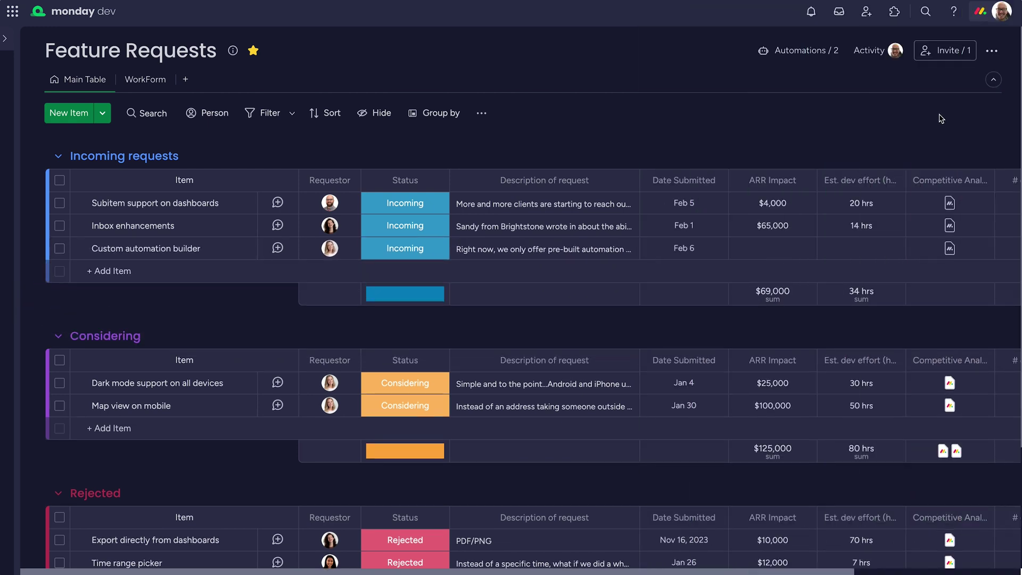
{"action": "scroll", "coordinate": [941, 118], "scroll_direction": "right", "scroll_amount": 4}
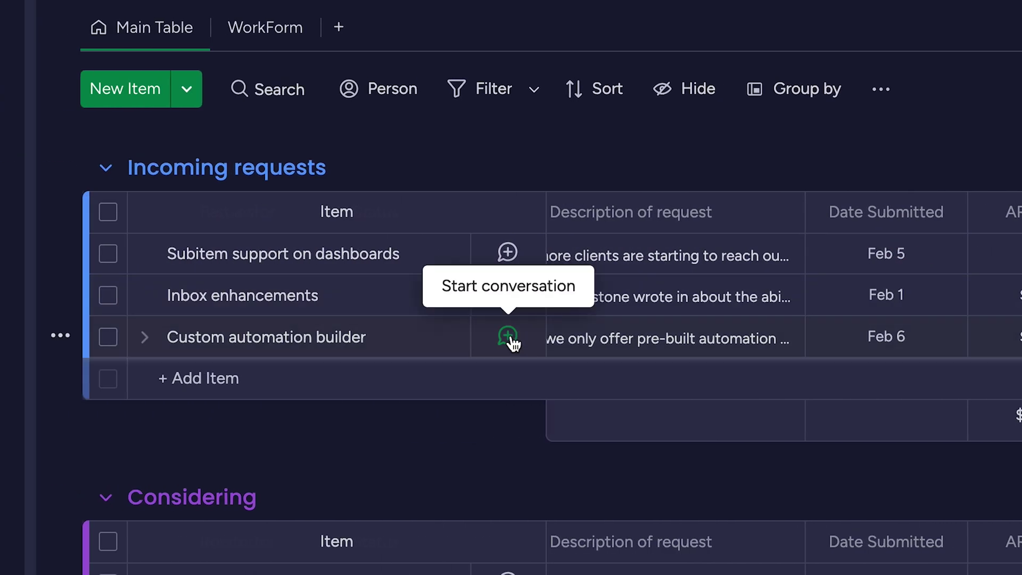
{"action": "left_click", "coordinate": [429, 336]}
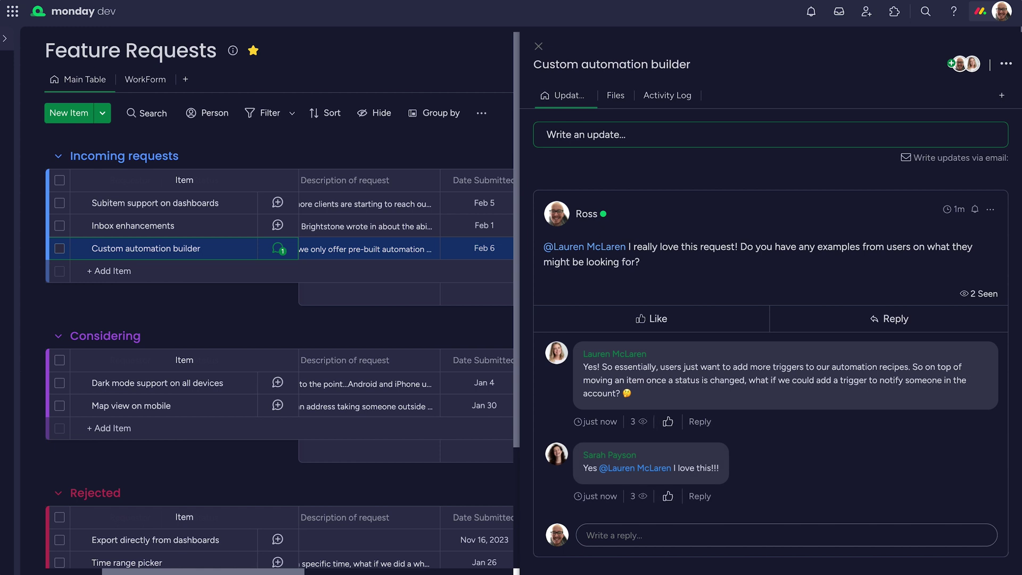
Step: Set the Custom automation builder request's status to Approved
{"action": "key", "text": "Escape"}
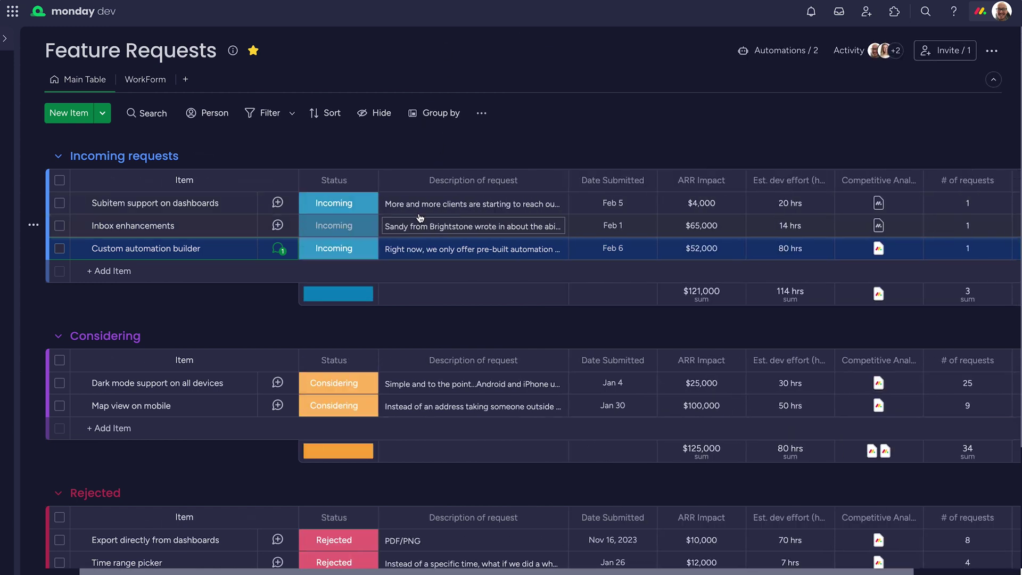
{"action": "left_click", "coordinate": [425, 253]}
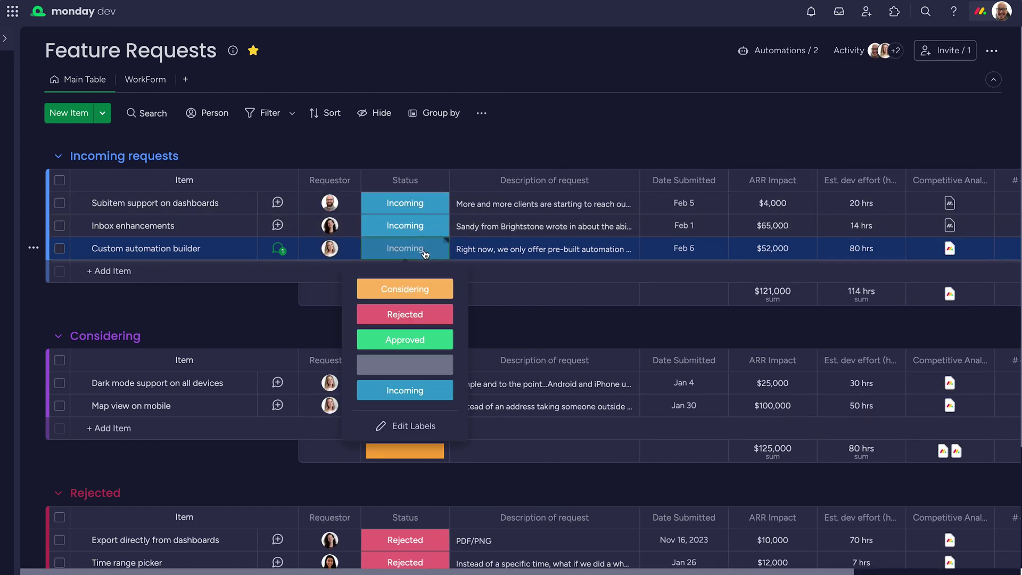
{"action": "left_click", "coordinate": [445, 340]}
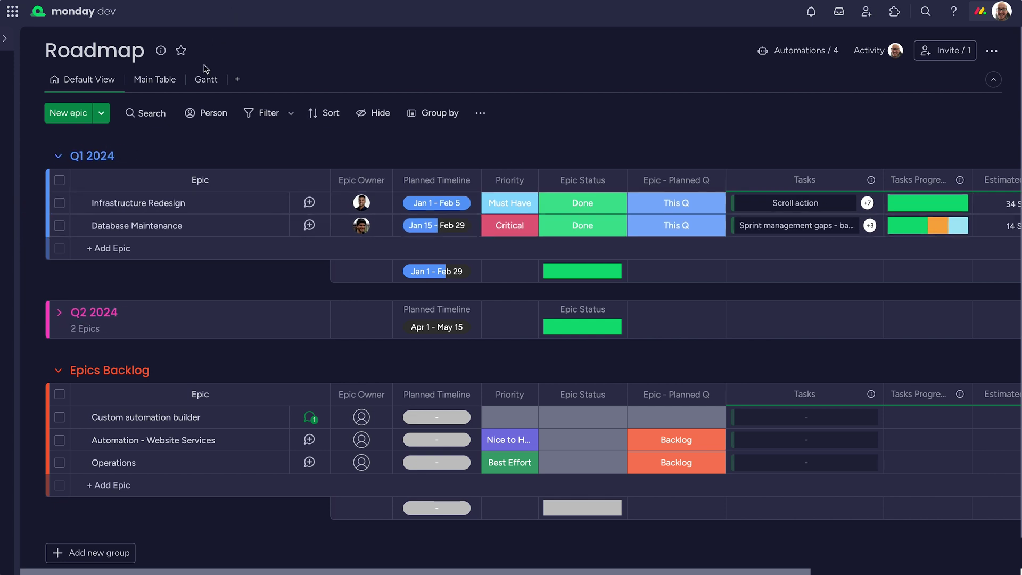
Step: Check the Roadmap's Gantt view, then move Custom automation builder into Q1 2024
{"action": "left_click", "coordinate": [200, 85]}
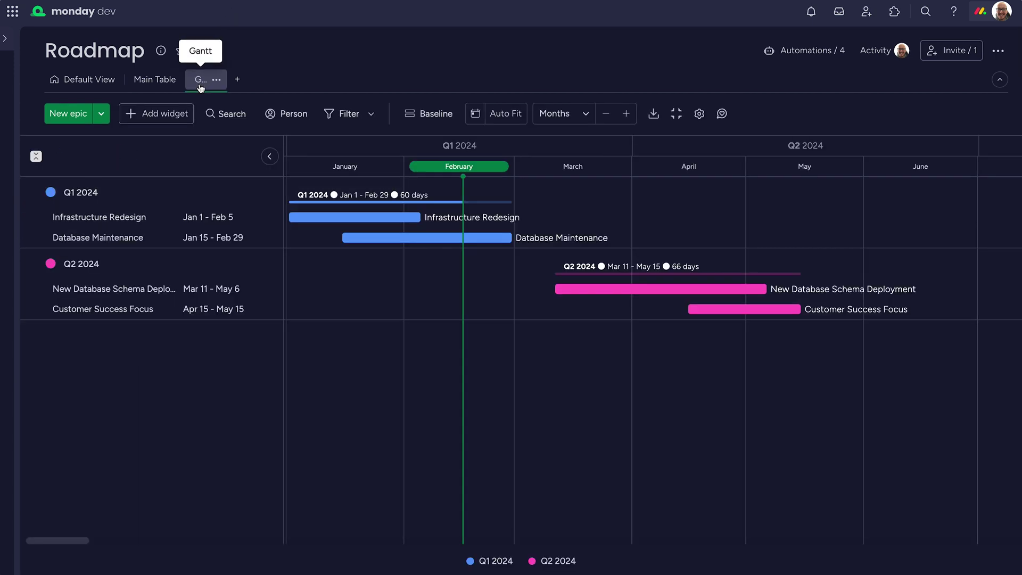
{"action": "left_click", "coordinate": [86, 83]}
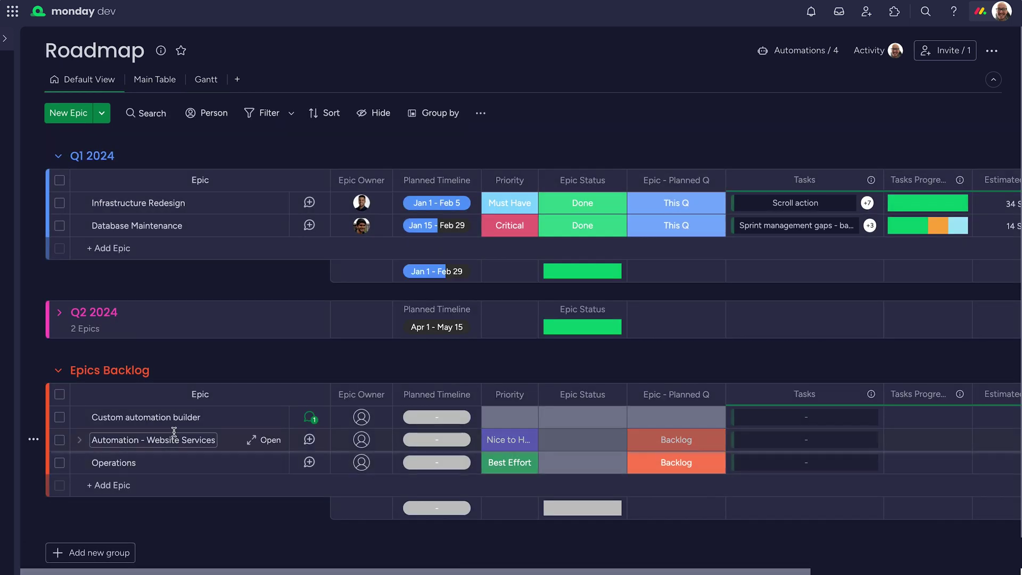
{"action": "left_click_drag", "start_coordinate": [174, 417], "coordinate": [174, 248]}
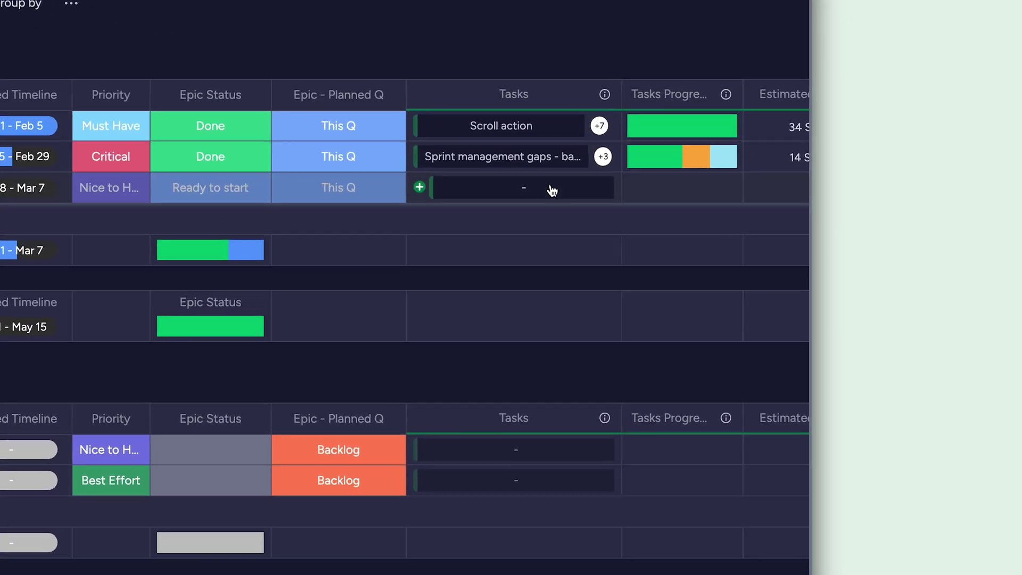
Step: Link Triggers selector, Webhooks for integrations, Design for flow and Button to get to custom builder as tasks
{"action": "left_click", "coordinate": [832, 249]}
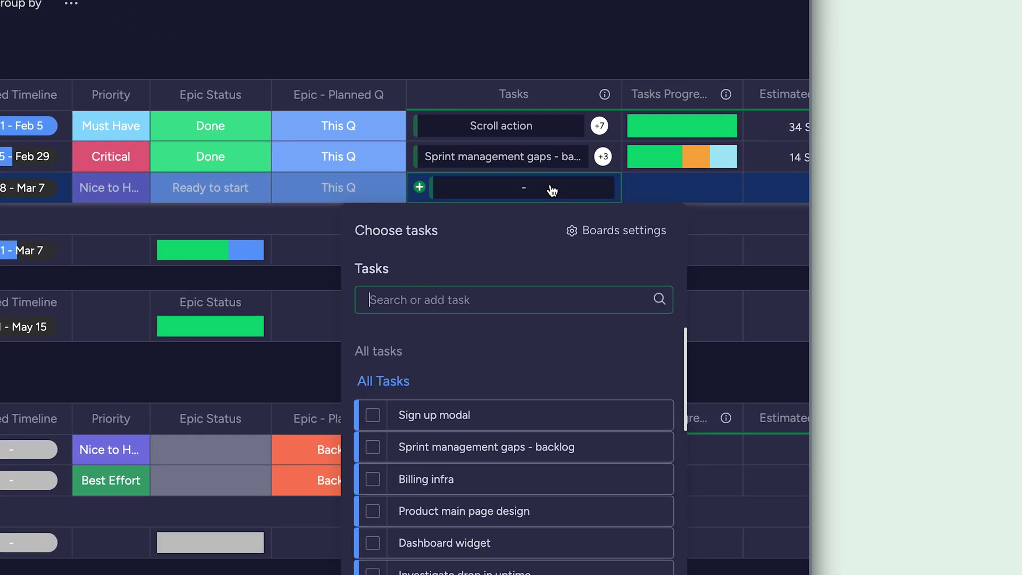
{"action": "type", "text": "Triggers selector"}
{"action": "left_click", "coordinate": [557, 524]}
{"action": "left_click", "coordinate": [556, 551]}
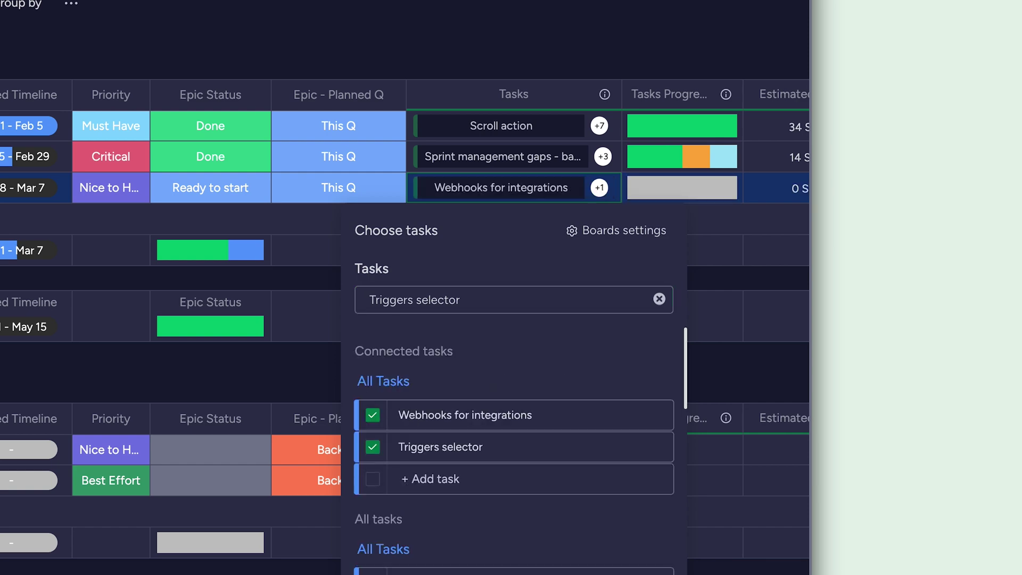
{"action": "left_click", "coordinate": [513, 572]}
{"action": "left_click", "coordinate": [514, 571]}
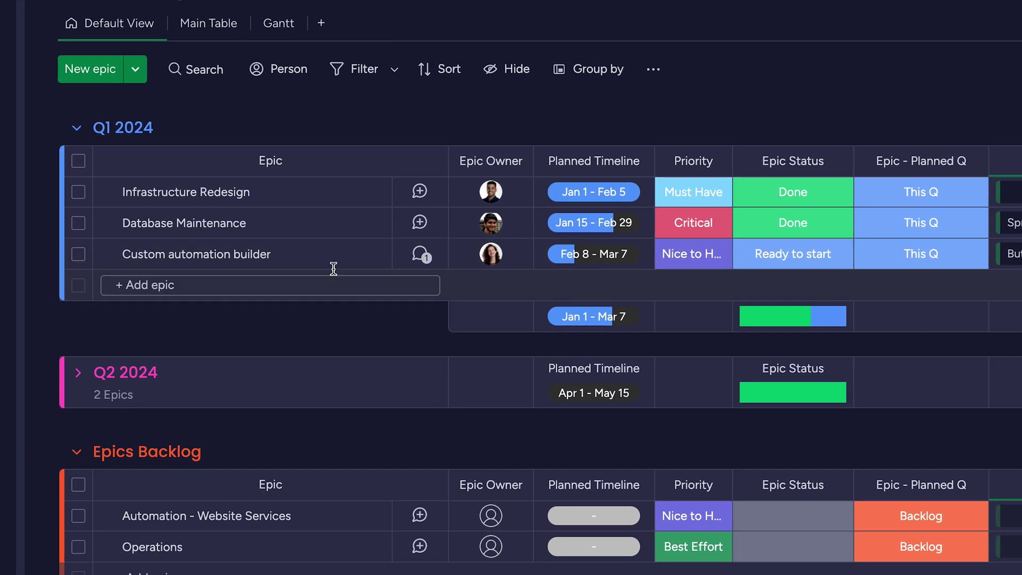
Step: Open the Custom automation builder epic page and scroll through its description and mockups
{"action": "left_click", "coordinate": [343, 255]}
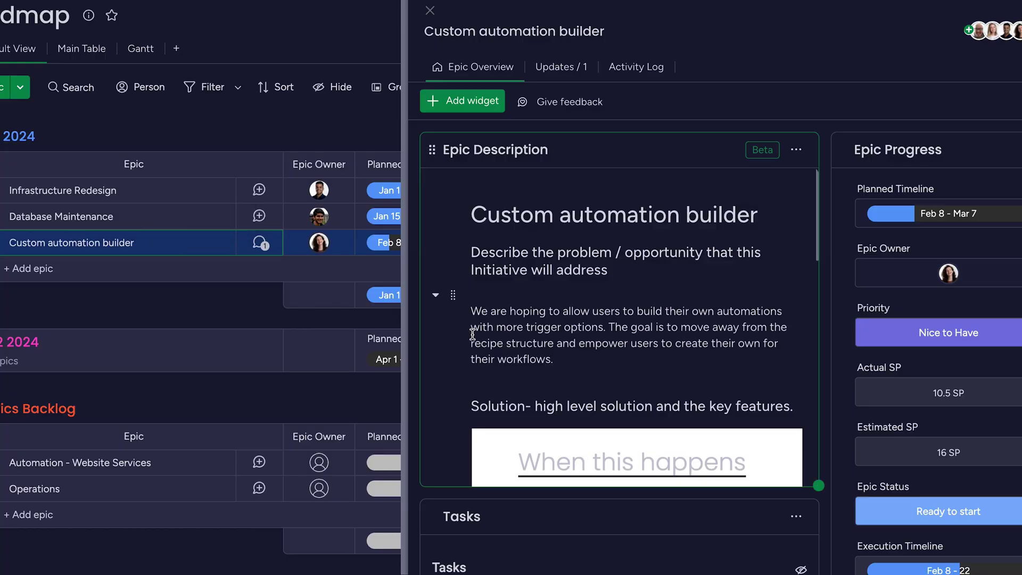
{"action": "scroll", "coordinate": [472, 334], "scroll_direction": "down", "scroll_amount": 5}
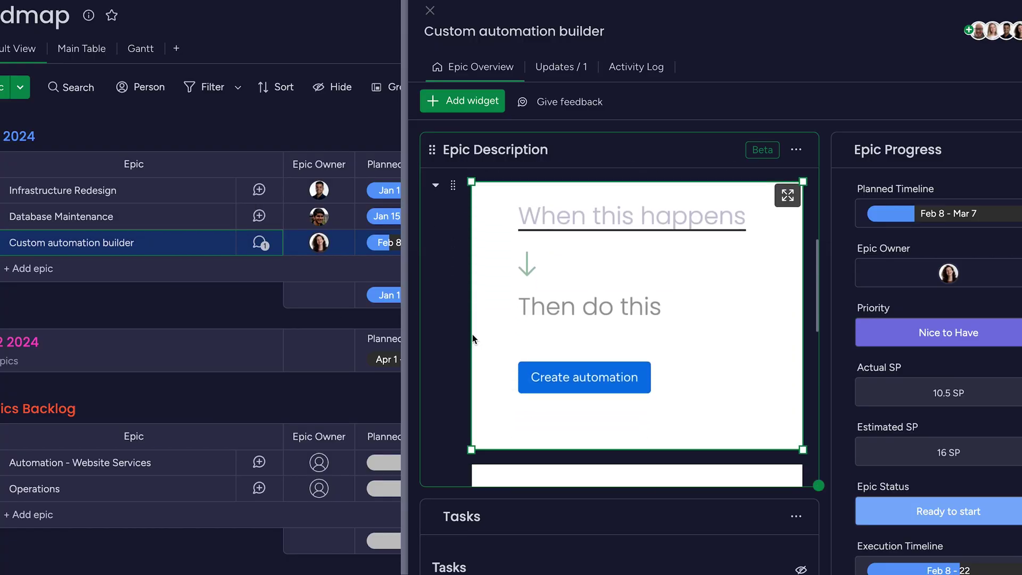
{"action": "scroll", "coordinate": [472, 333], "scroll_direction": "down", "scroll_amount": 5}
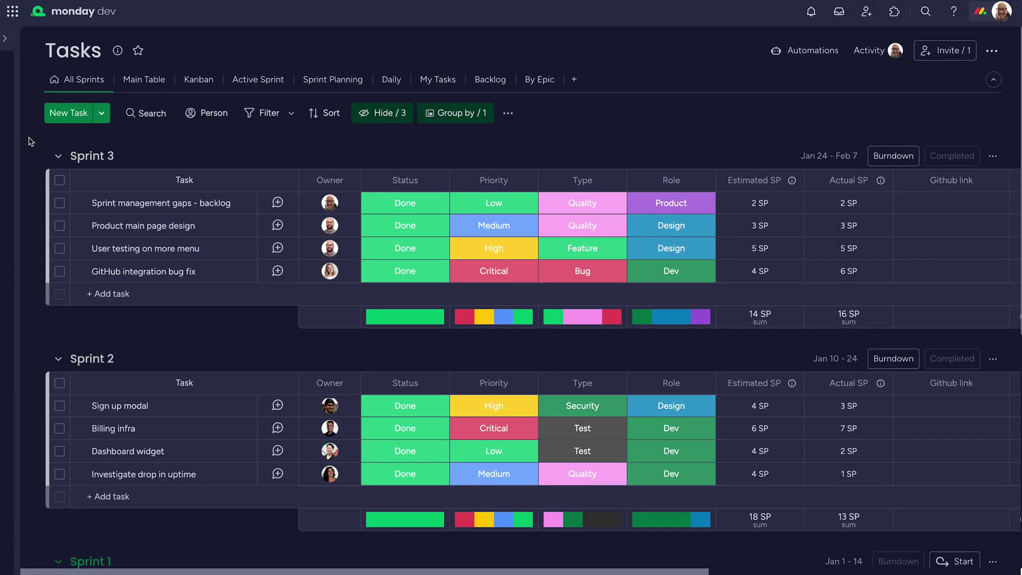
Step: Create a new sprint, check its burndown chart, and start Sprint 4 (Feb 8 - 22)
{"action": "scroll", "coordinate": [29, 141], "scroll_direction": "down", "scroll_amount": 3}
{"action": "scroll", "coordinate": [29, 141], "scroll_direction": "down", "scroll_amount": 3}
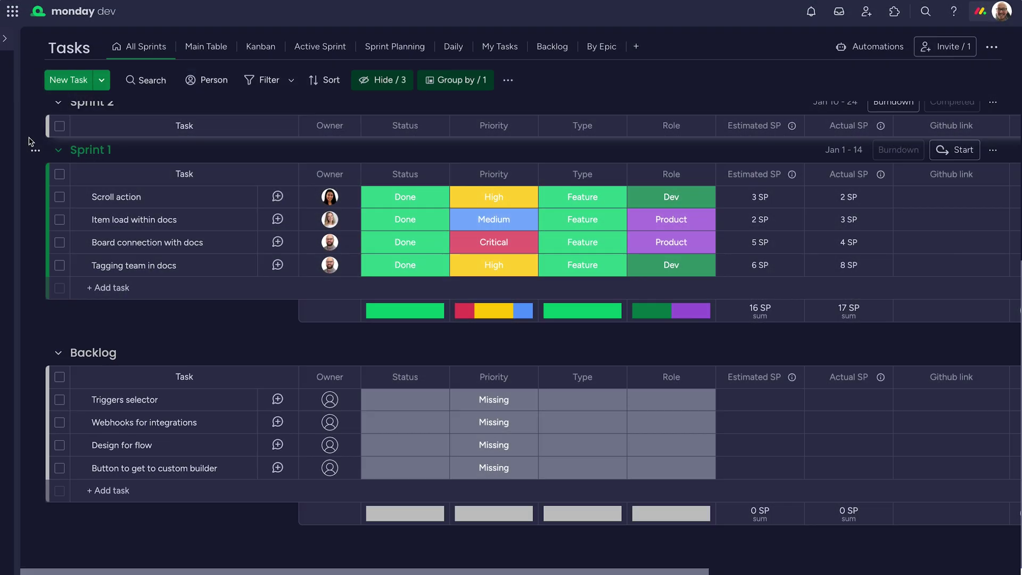
{"action": "scroll", "coordinate": [29, 141], "scroll_direction": "up", "scroll_amount": 5}
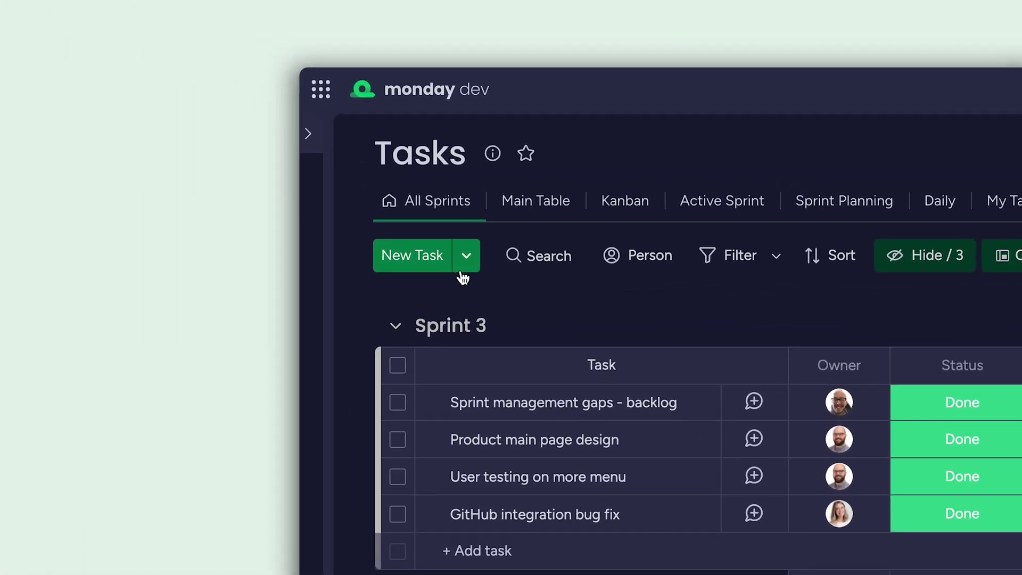
{"action": "left_click", "coordinate": [463, 276]}
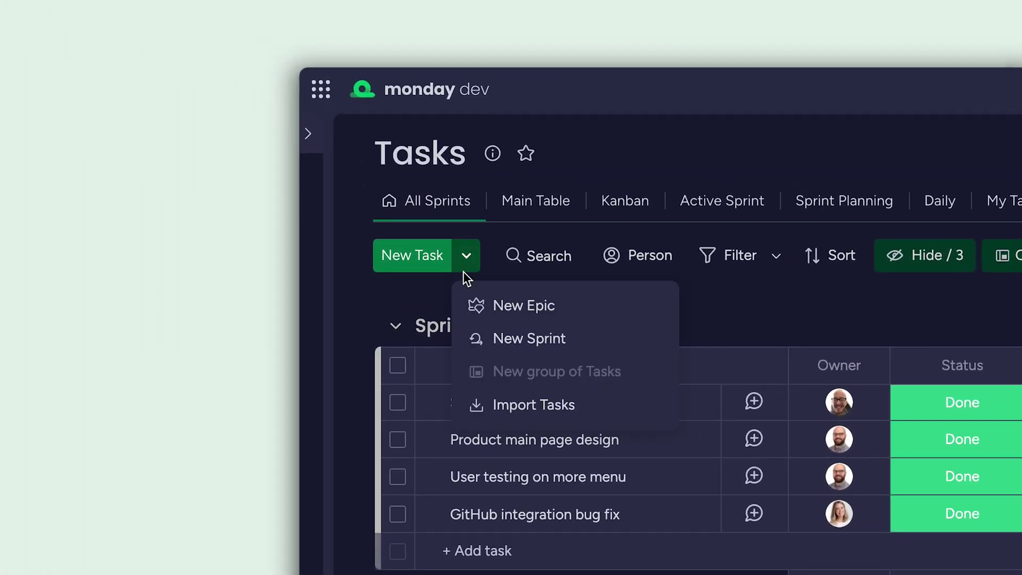
{"action": "left_click", "coordinate": [504, 349]}
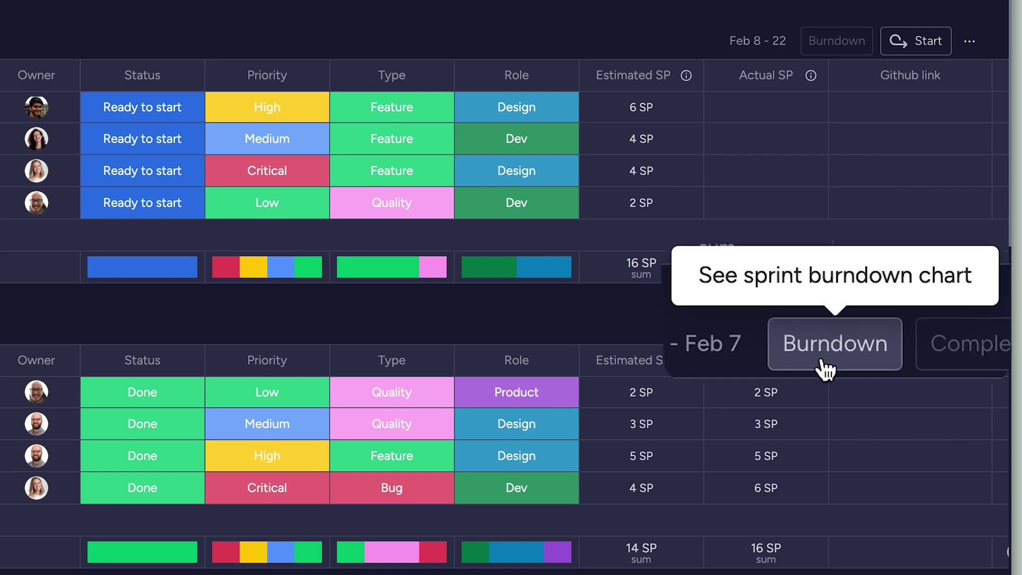
{"action": "left_click", "coordinate": [826, 367]}
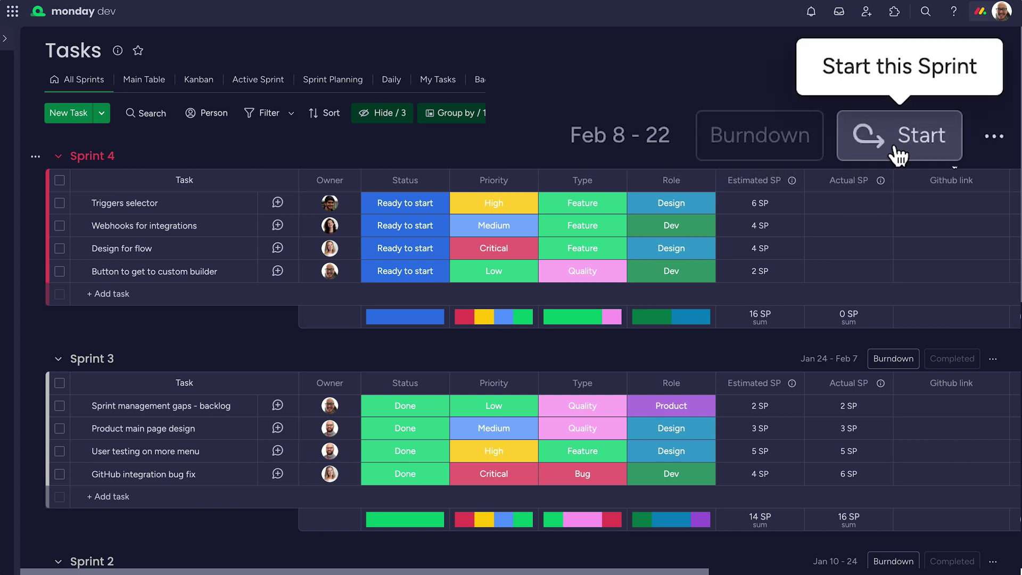
{"action": "left_click", "coordinate": [896, 147]}
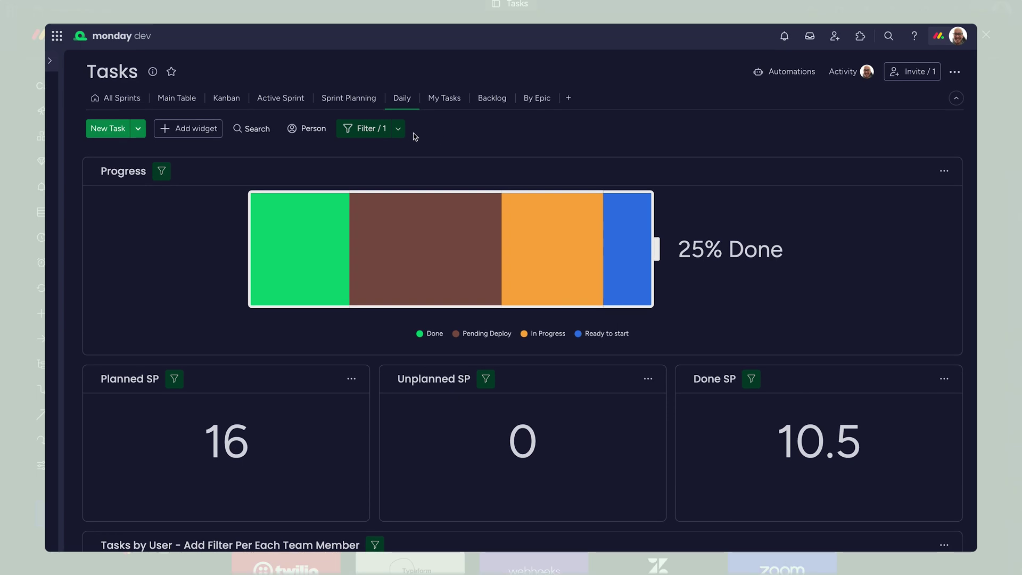
Step: Check the Daily filter, search 'github' in the Automation center, and review the GitHub app
{"action": "left_click", "coordinate": [399, 130]}
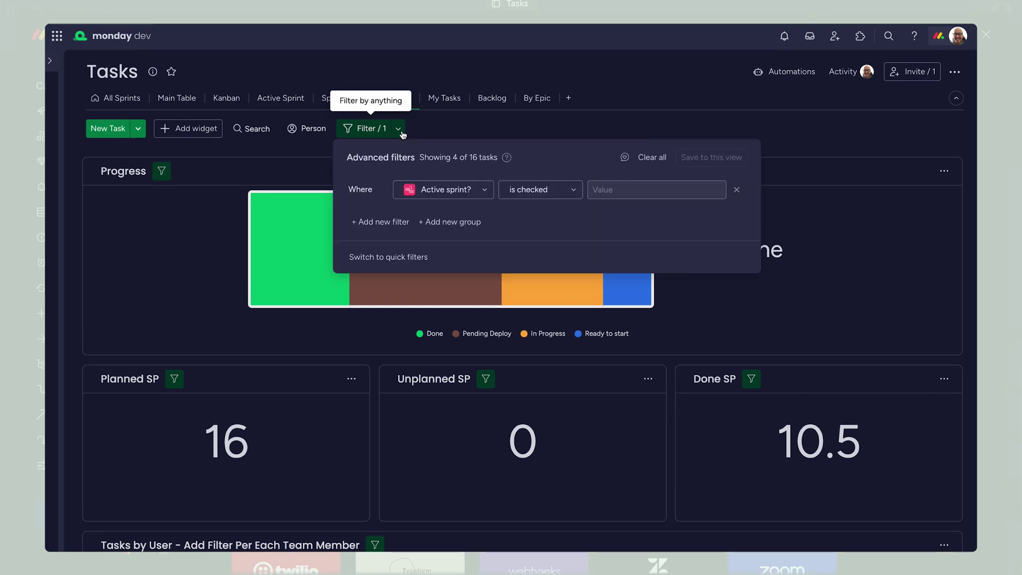
{"action": "left_click", "coordinate": [402, 133]}
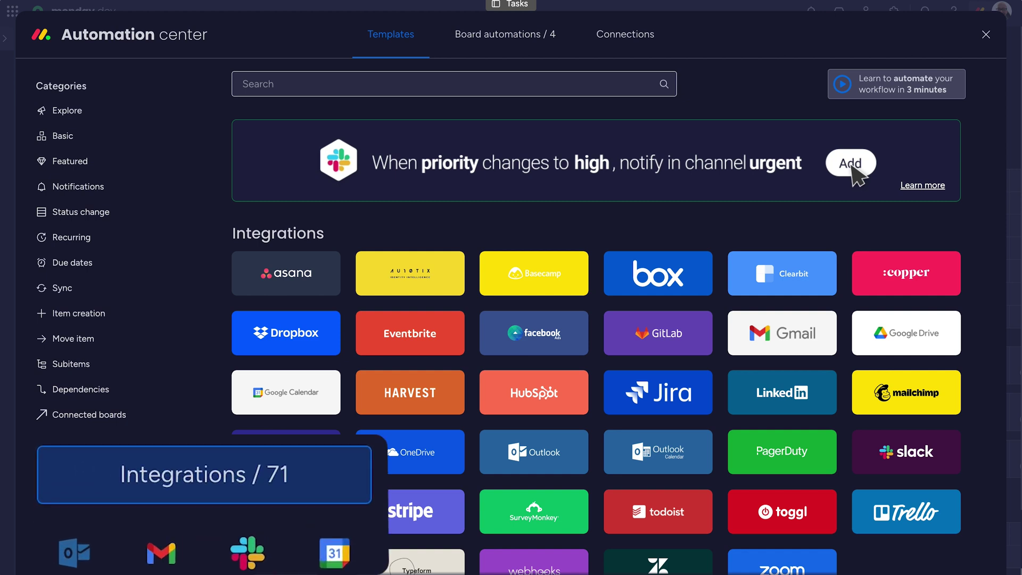
{"action": "type", "text": "git"}
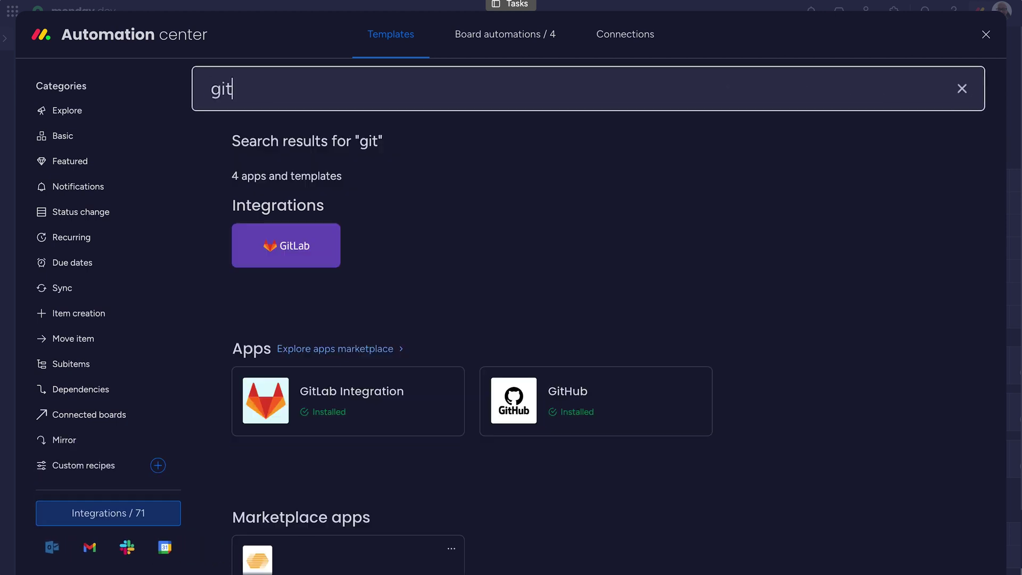
{"action": "type", "text": "hub"}
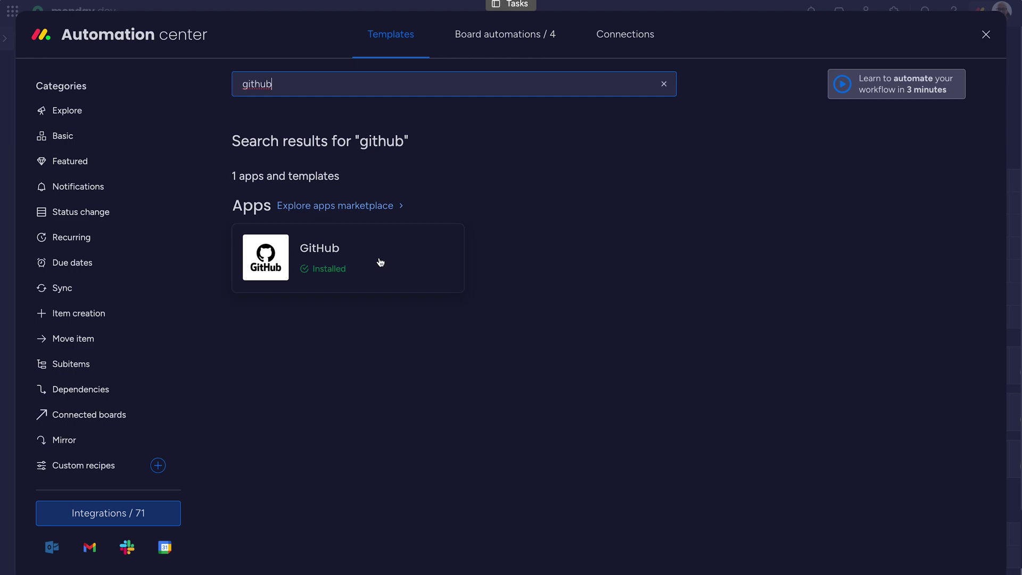
{"action": "left_click", "coordinate": [377, 263]}
{"action": "scroll", "coordinate": [376, 263], "scroll_direction": "down", "scroll_amount": 5}
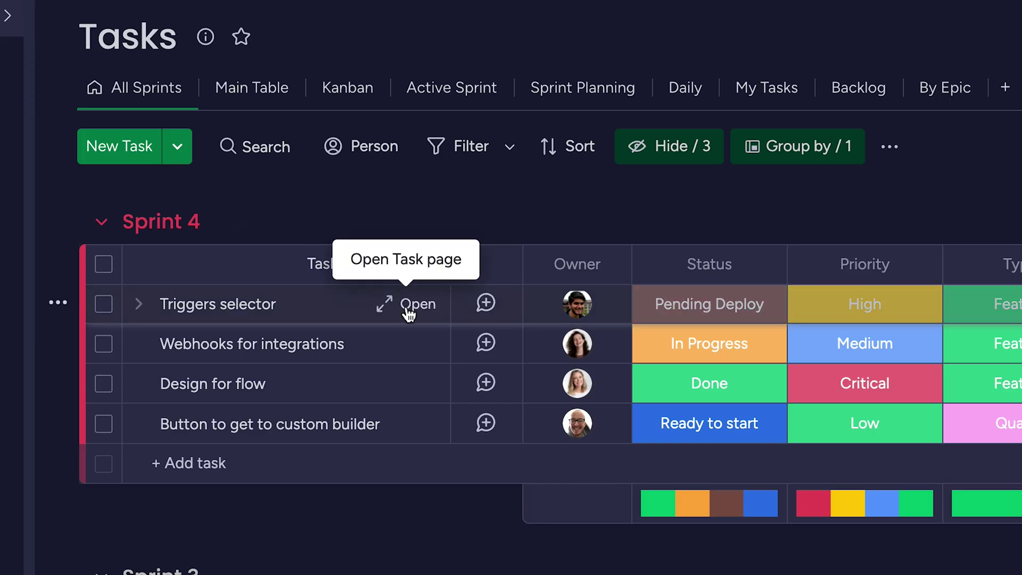
Step: Open the Triggers selector task and follow its first GitHub issue about the selector dropdown
{"action": "left_click", "coordinate": [409, 314]}
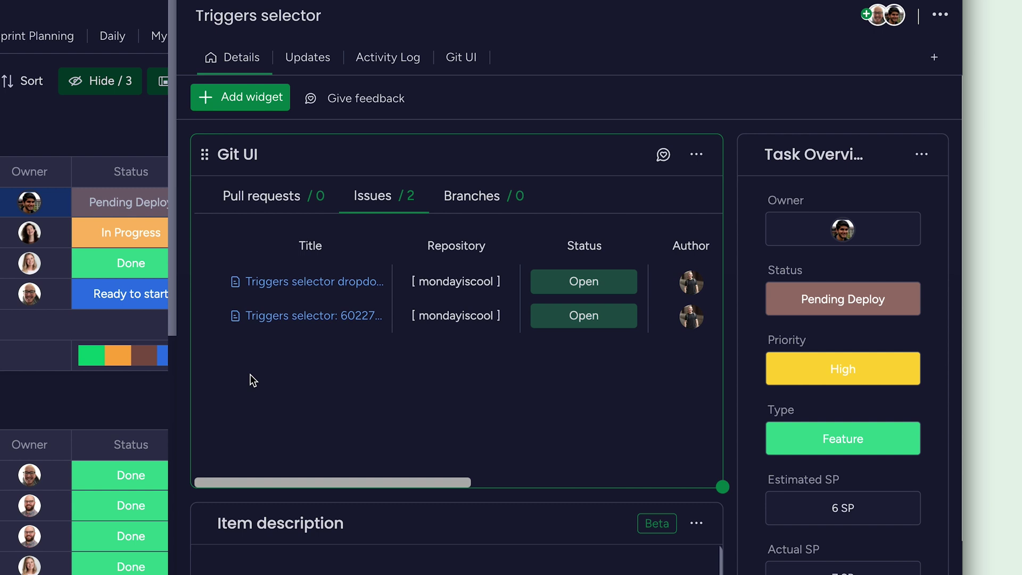
{"action": "scroll", "coordinate": [250, 375], "scroll_direction": "right", "scroll_amount": 4}
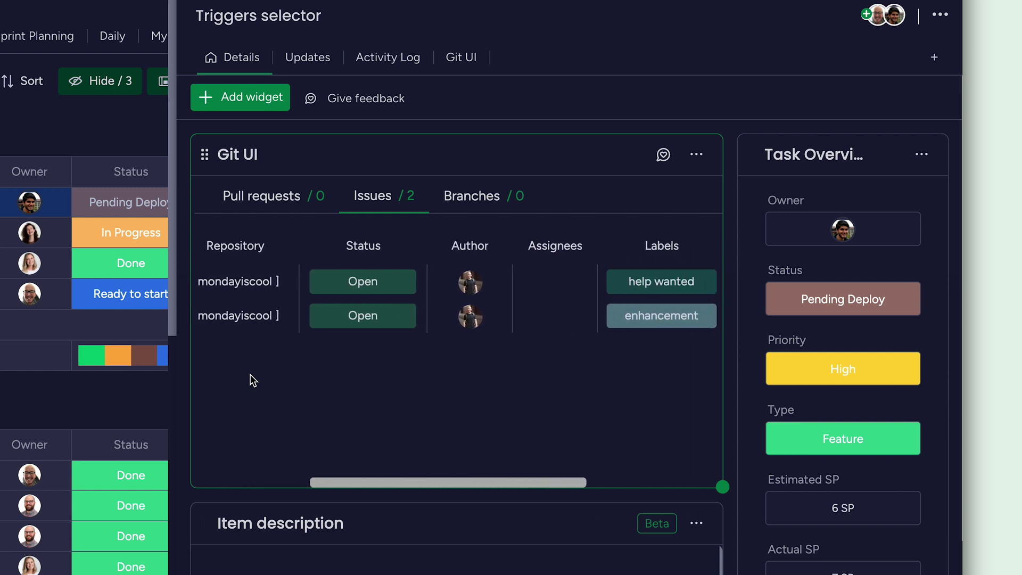
{"action": "scroll", "coordinate": [250, 375], "scroll_direction": "right", "scroll_amount": 5}
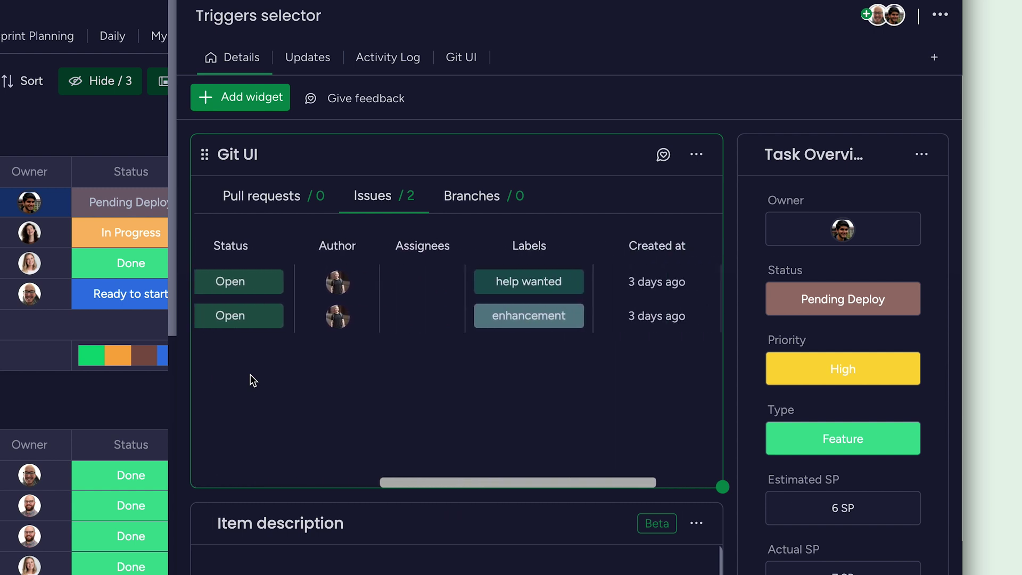
{"action": "scroll", "coordinate": [250, 375], "scroll_direction": "left", "scroll_amount": 9}
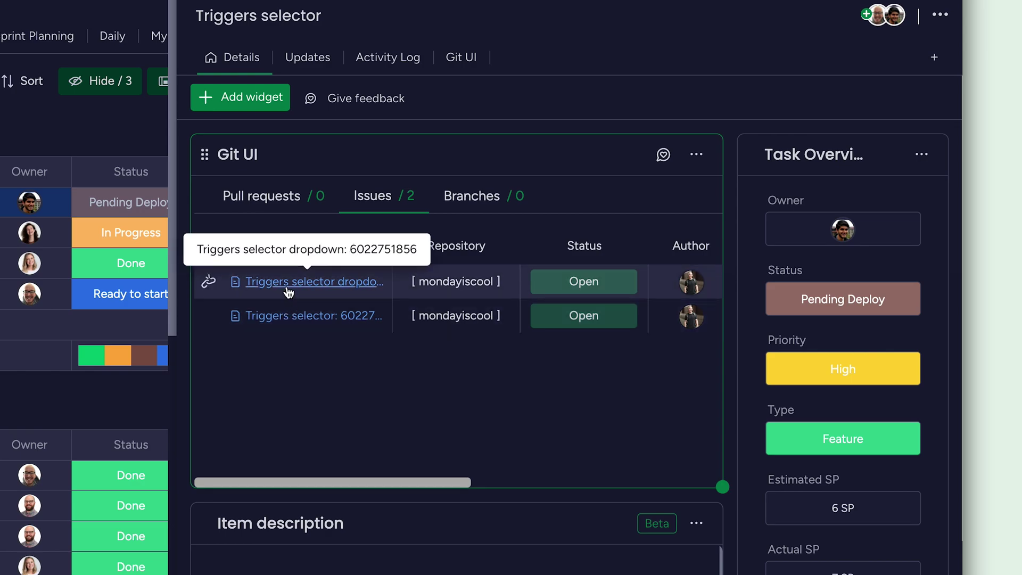
{"action": "left_click", "coordinate": [287, 289]}
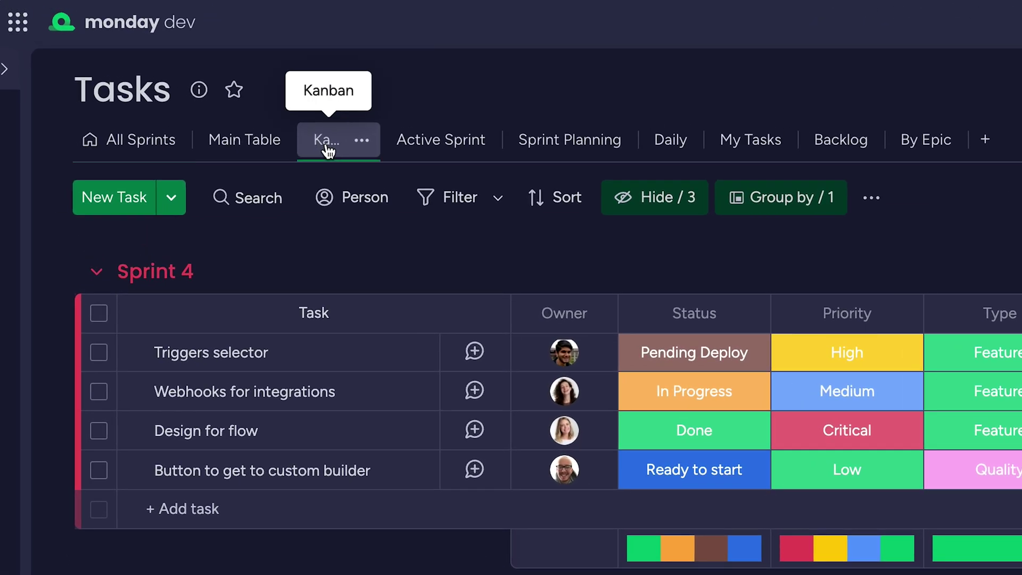
Step: On Kanban, move Webhooks for integrations to Waiting for review; show Actual SP, Github link, Task Due Date
{"action": "left_click", "coordinate": [328, 149]}
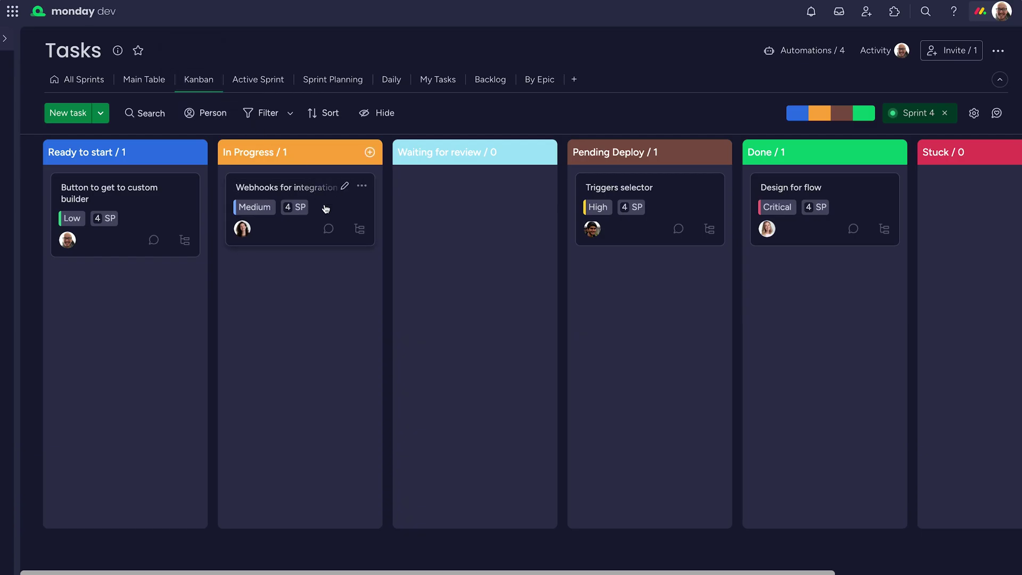
{"action": "left_click_drag", "start_coordinate": [326, 208], "coordinate": [468, 205]}
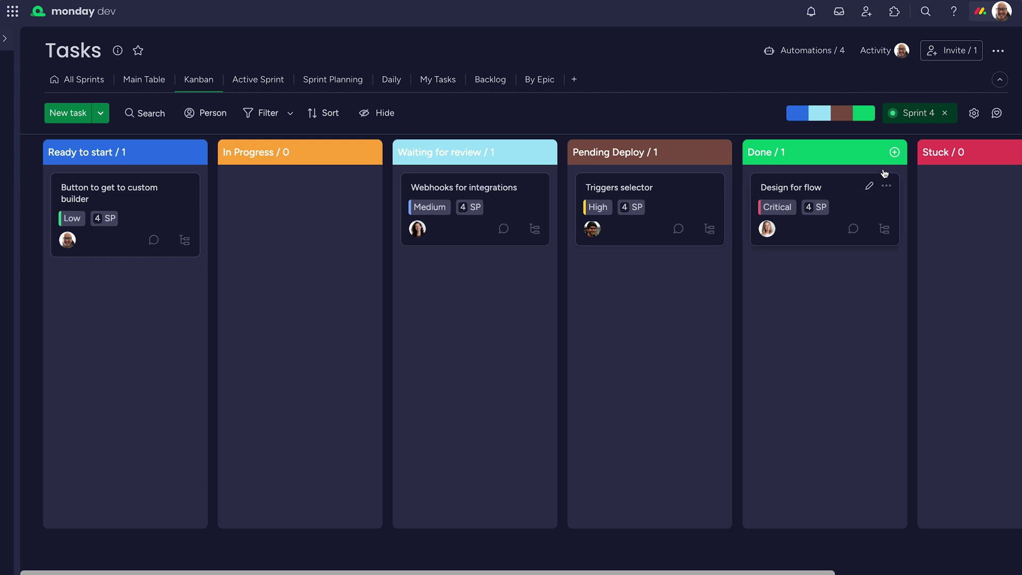
{"action": "left_click", "coordinate": [975, 113]}
{"action": "left_click", "coordinate": [966, 314]}
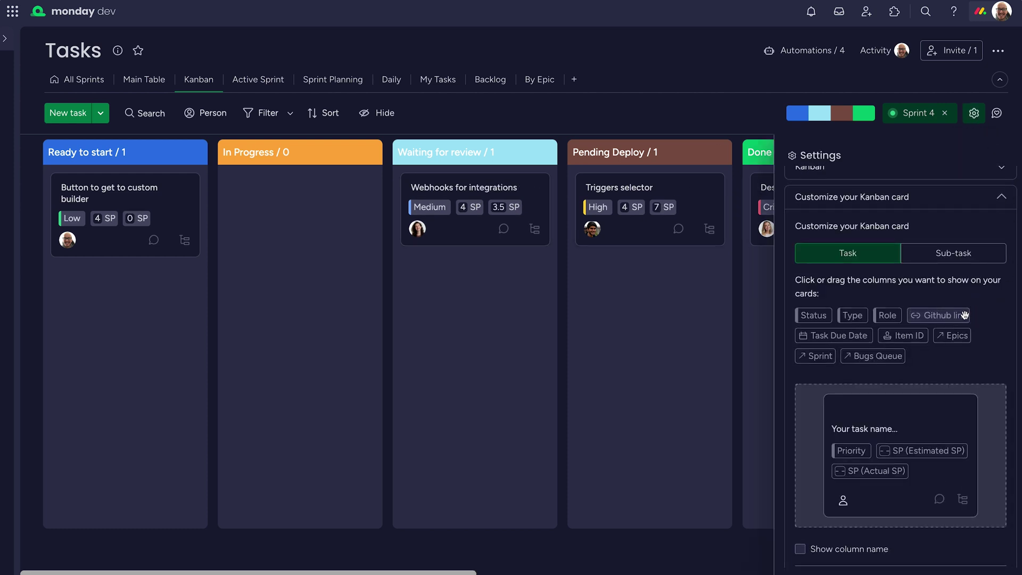
{"action": "left_click", "coordinate": [938, 315]}
{"action": "left_click", "coordinate": [946, 315]}
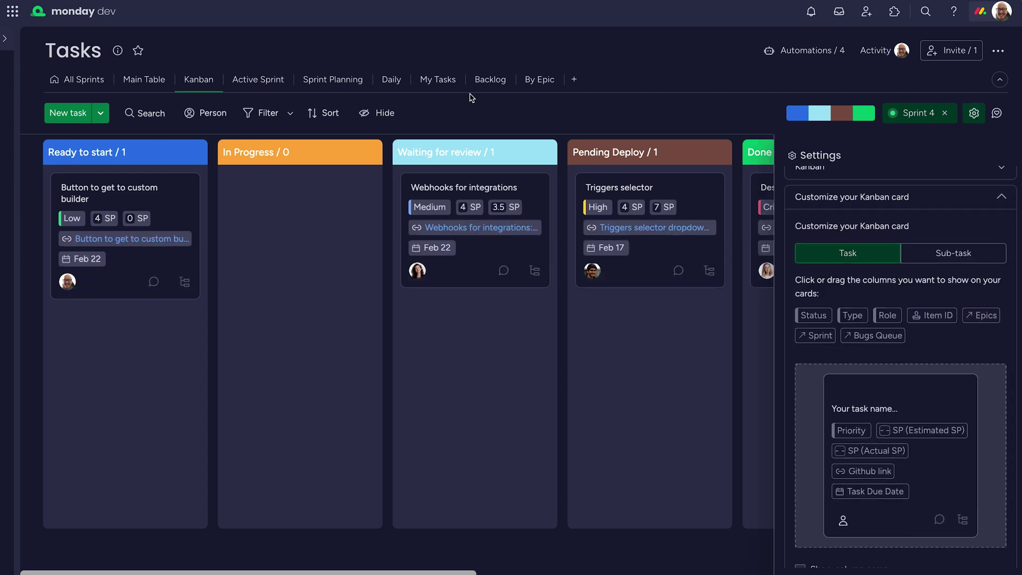
Step: Review the Sprint Planning and Daily dashboards, listing the task waiting for review
{"action": "left_click", "coordinate": [336, 90]}
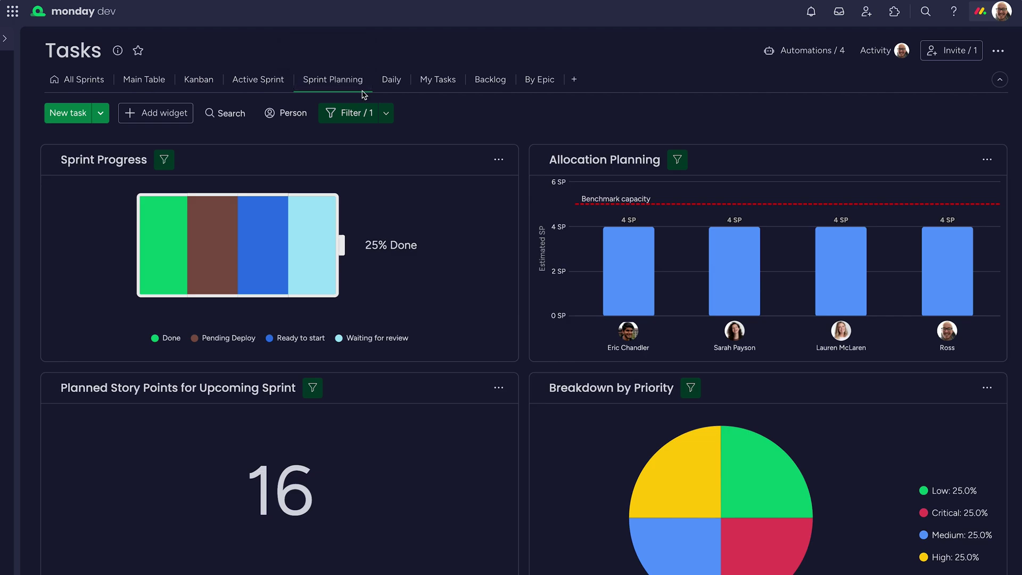
{"action": "left_click", "coordinate": [394, 89]}
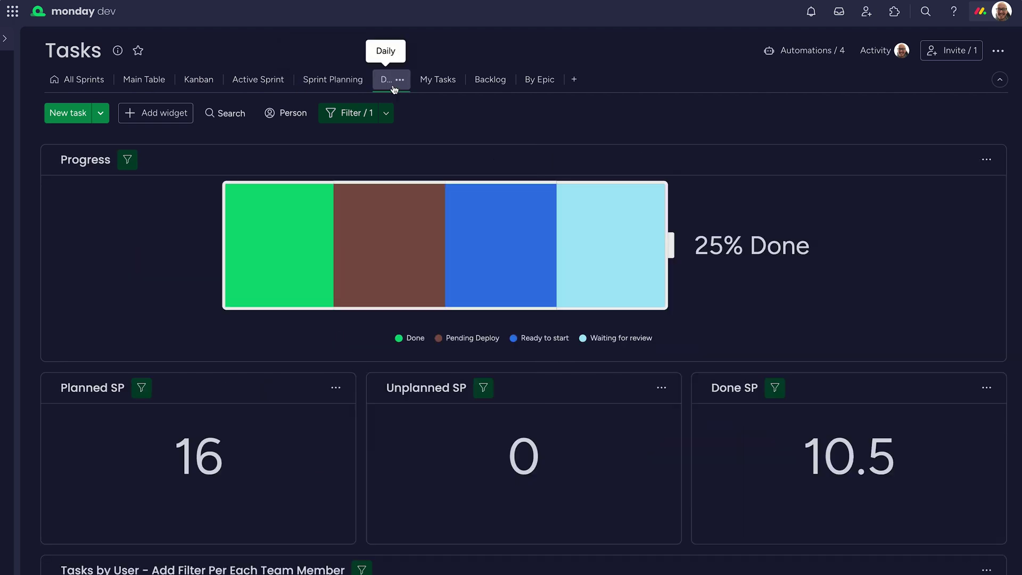
{"action": "left_click", "coordinate": [598, 218]}
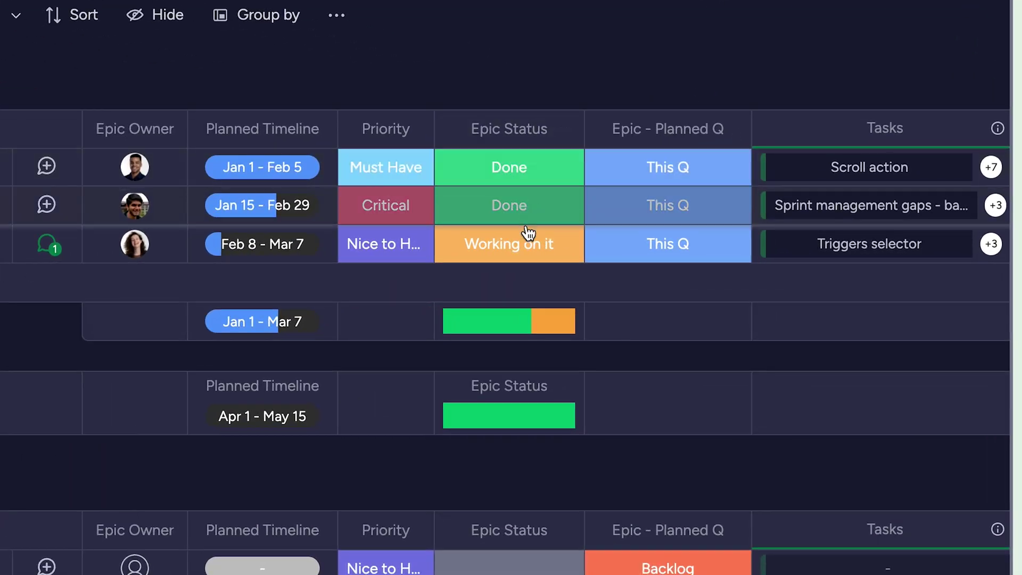
Step: Change Custom automation builder's Epic Status on the Roadmap to Done
{"action": "left_click", "coordinate": [527, 242]}
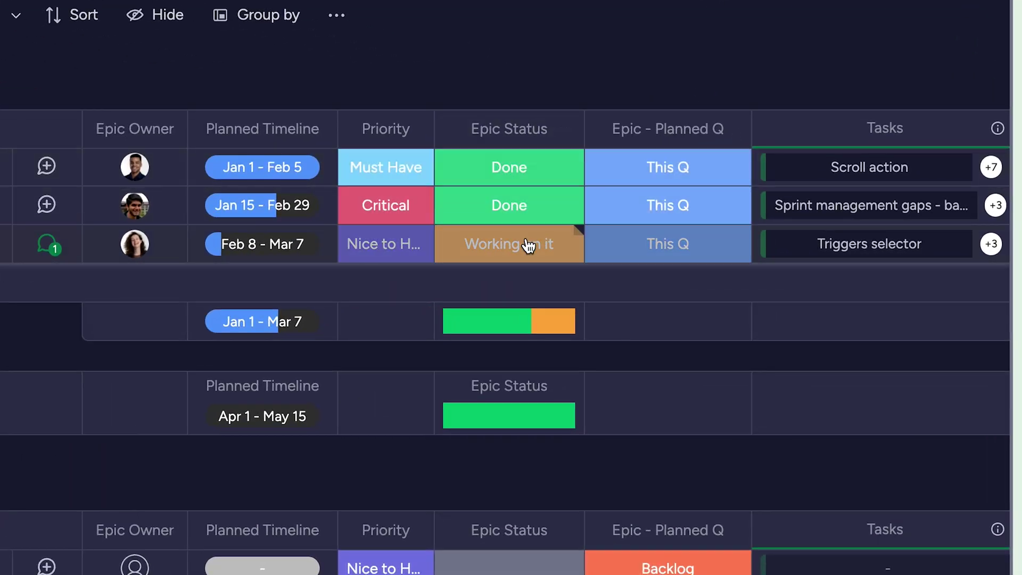
{"action": "left_click", "coordinate": [548, 400]}
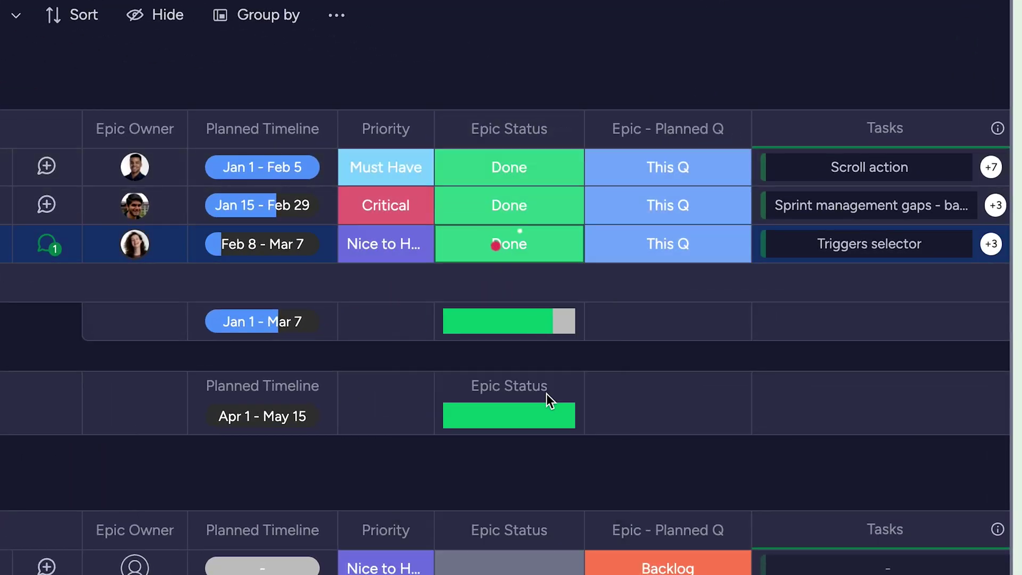